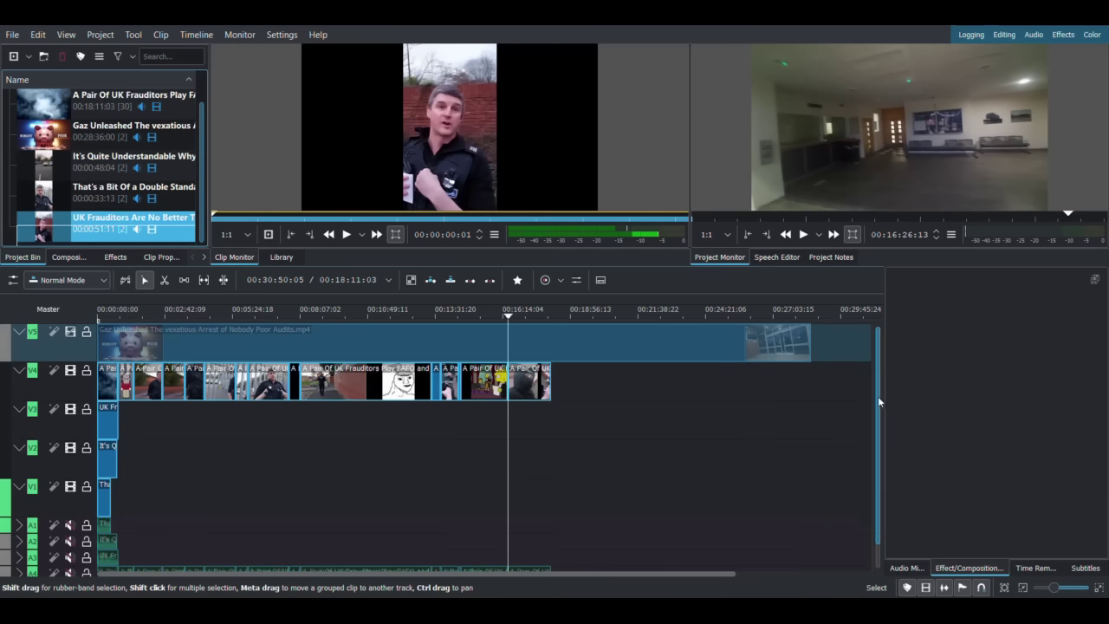
pyautogui.scroll(-1, 877, 402)
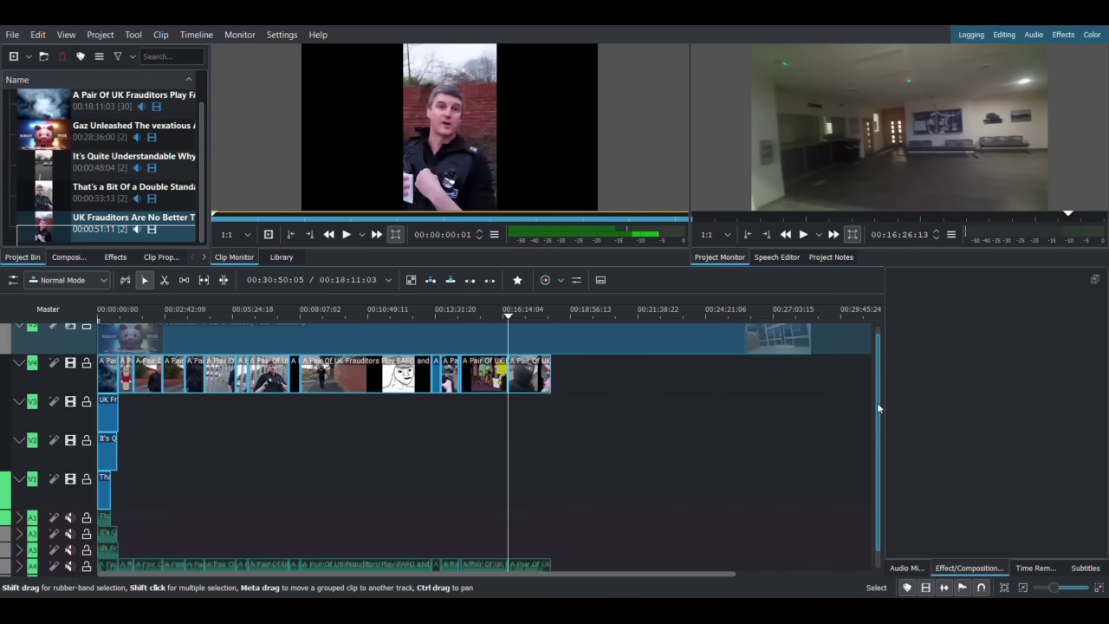
pyautogui.scroll(1, 877, 381)
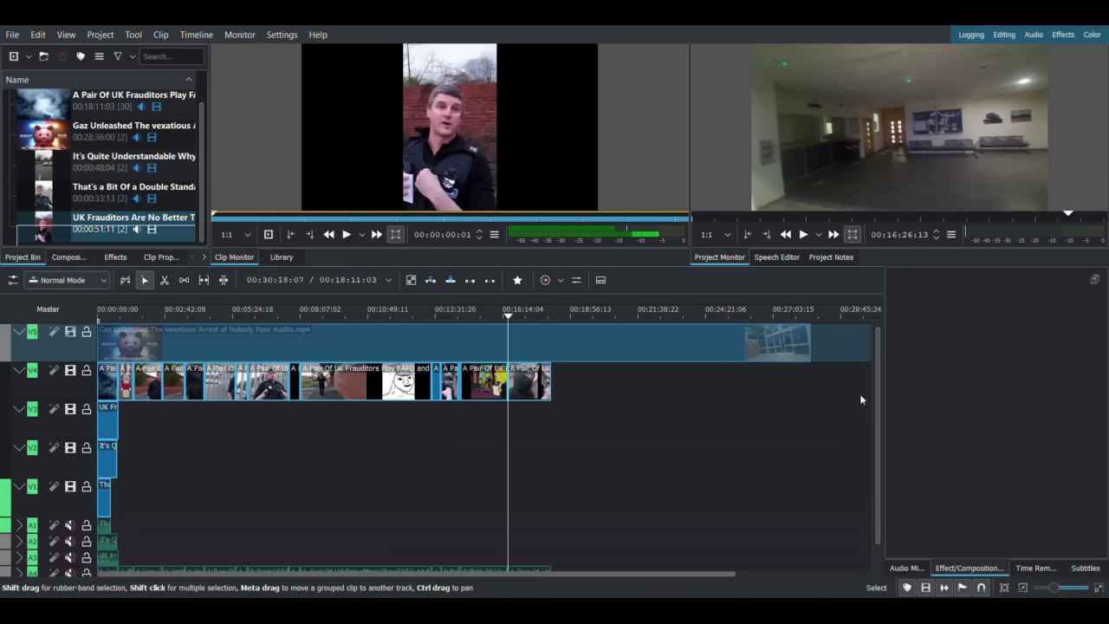
pyautogui.moveTo(879, 403)
pyautogui.mouseDown()
pyautogui.moveTo(881, 457)
pyautogui.moveTo(882, 388)
pyautogui.mouseUp()
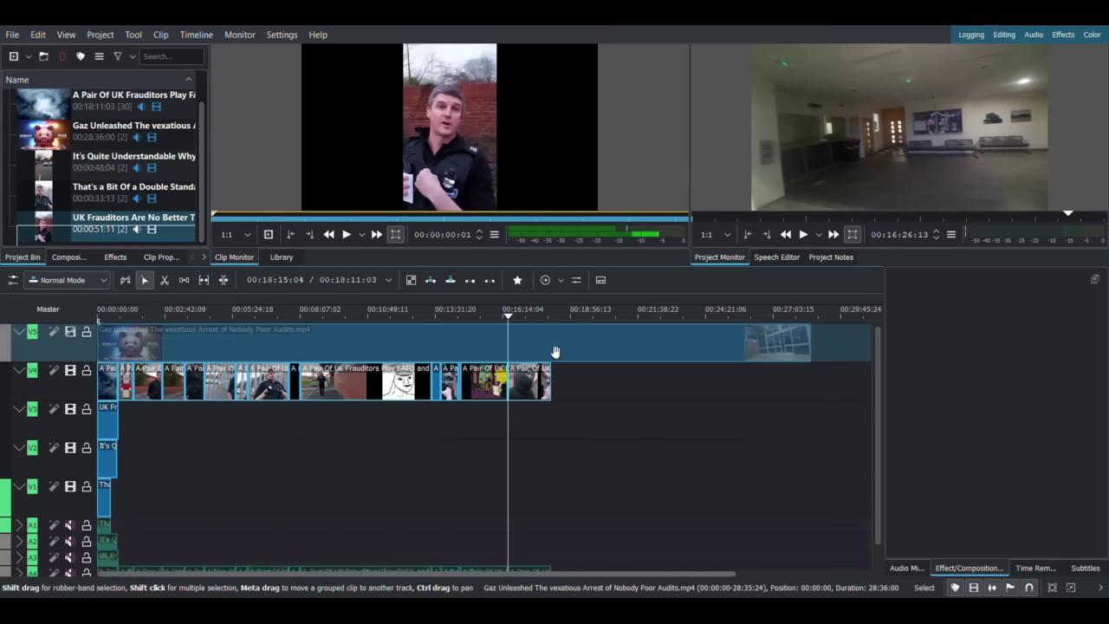
# Move the opening clip segment from V4 down to V3, preview the second segment, and shift it to the start of V4
pyautogui.click(552, 316)
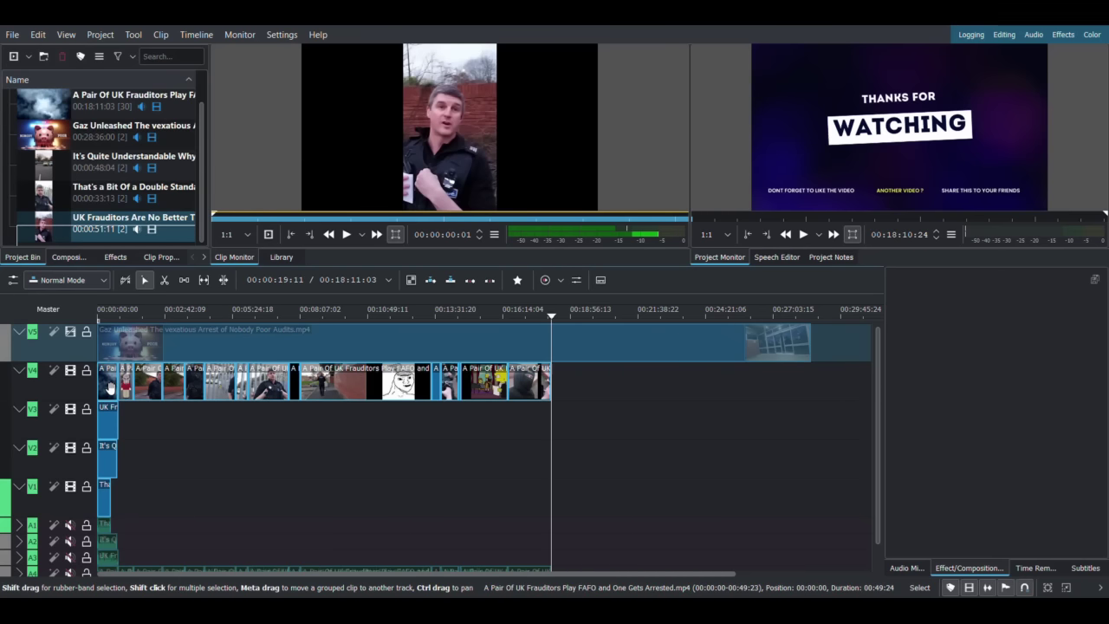
pyautogui.moveTo(109, 388); pyautogui.dragTo(148, 442)
pyautogui.click(128, 322)
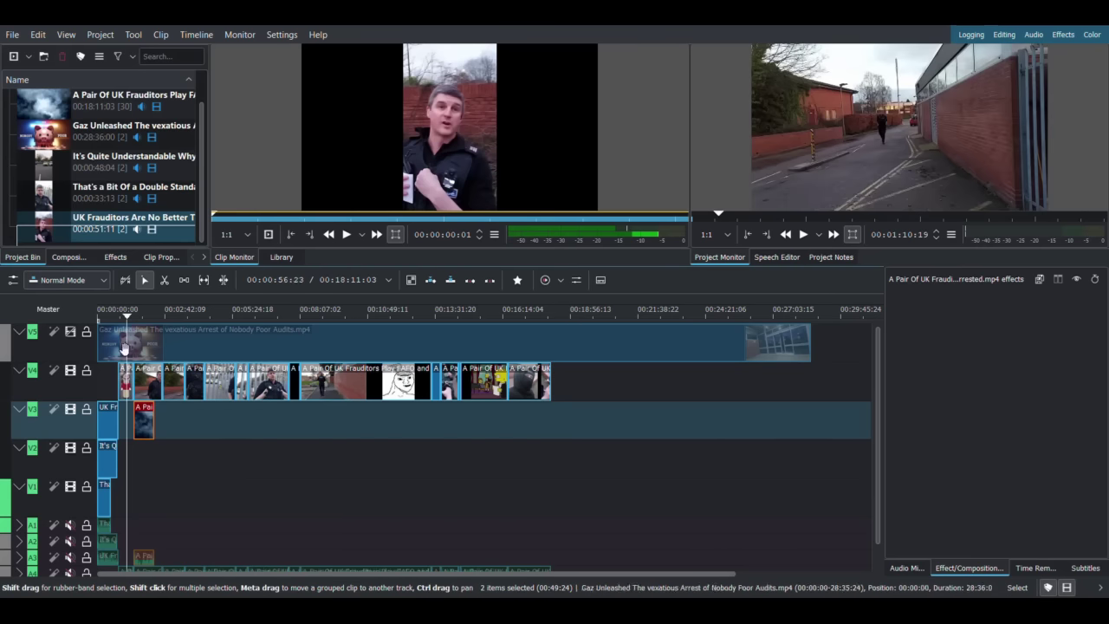
pyautogui.press('space')
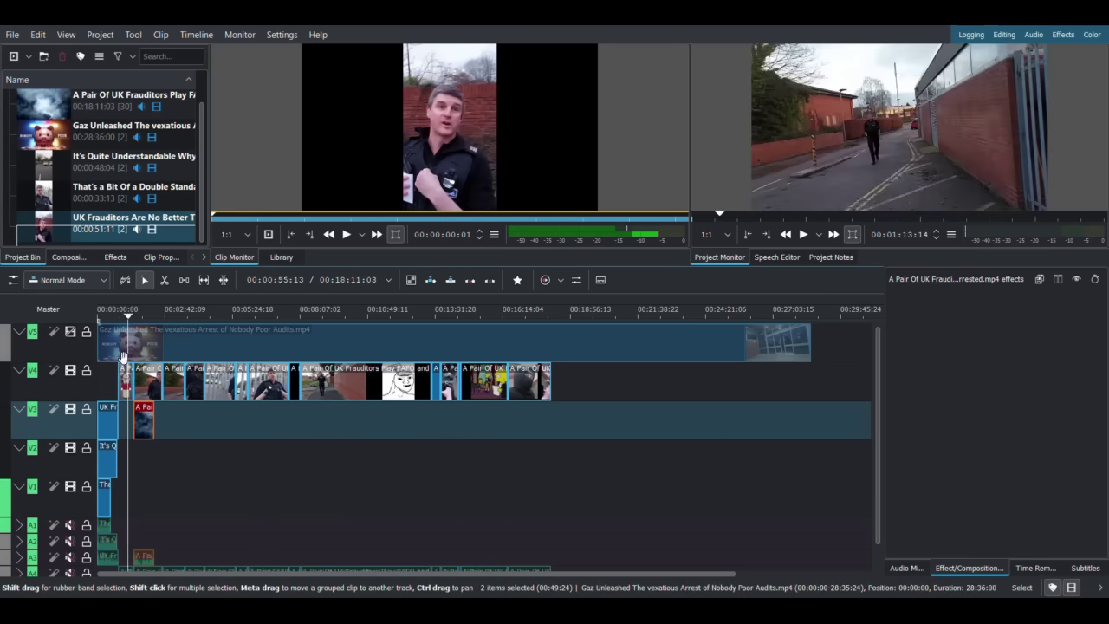
pyautogui.moveTo(127, 390); pyautogui.dragTo(106, 390)
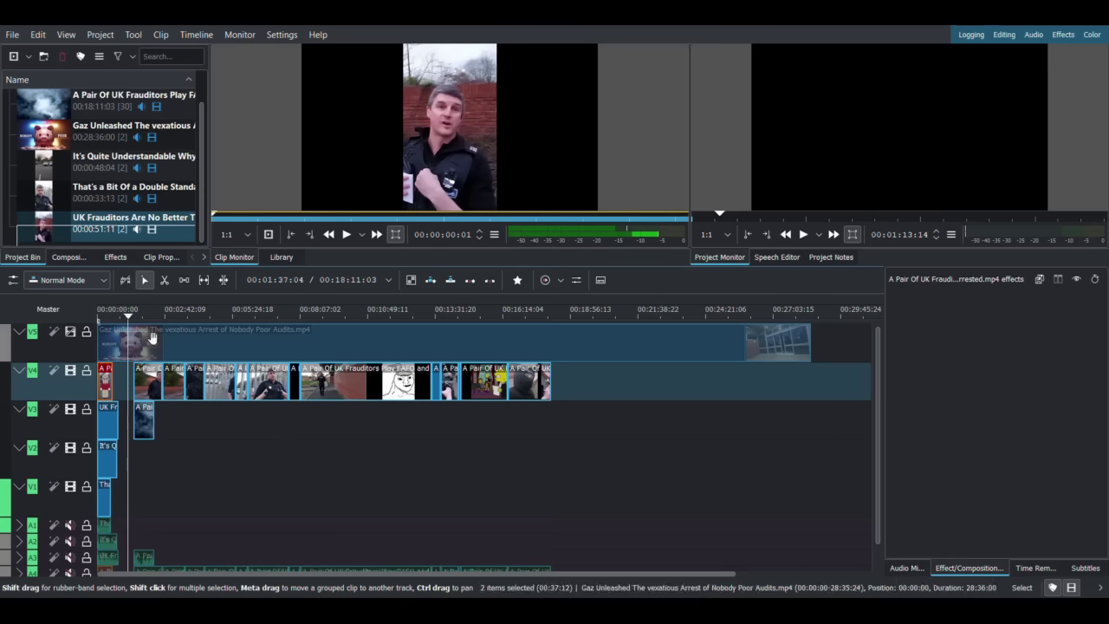
# Move the third segment to V3 behind the opening segment, and place the fourth directly after the first remaining segment on V4
pyautogui.click(147, 317)
pyautogui.moveTo(148, 317); pyautogui.dragTo(151, 317)
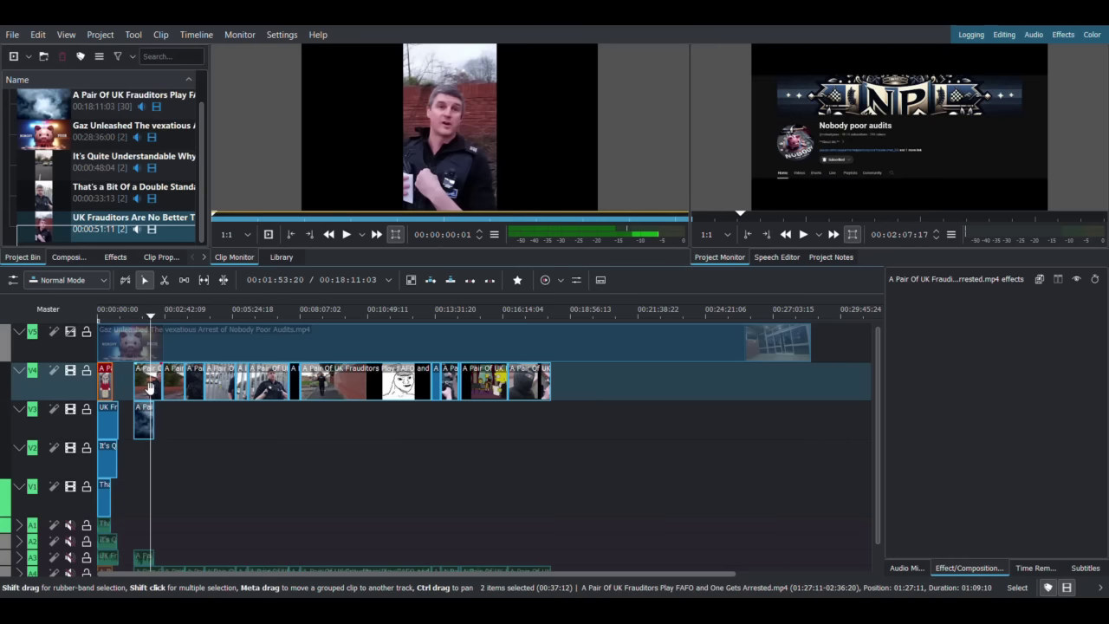
pyautogui.moveTo(150, 392)
pyautogui.mouseDown()
pyautogui.moveTo(174, 413)
pyautogui.moveTo(180, 406)
pyautogui.moveTo(129, 390)
pyautogui.mouseUp()
pyautogui.moveTo(128, 320); pyautogui.dragTo(120, 319)
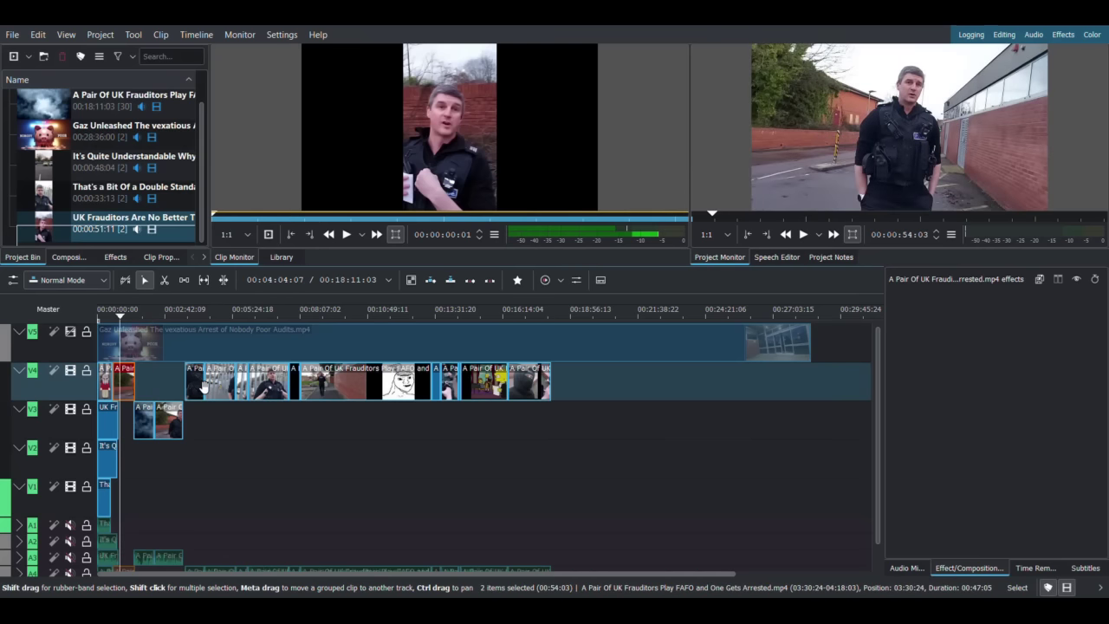
# Preview the fifth segment and move it to the end of the row of cut segments on V3
pyautogui.moveTo(202, 387); pyautogui.dragTo(154, 392)
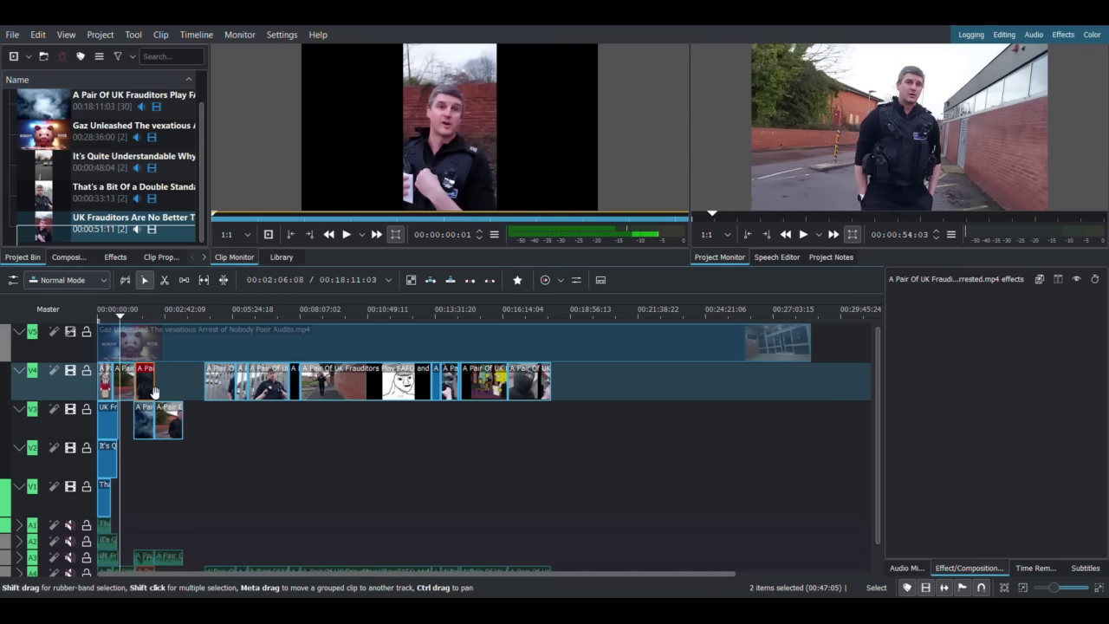
pyautogui.click(148, 315)
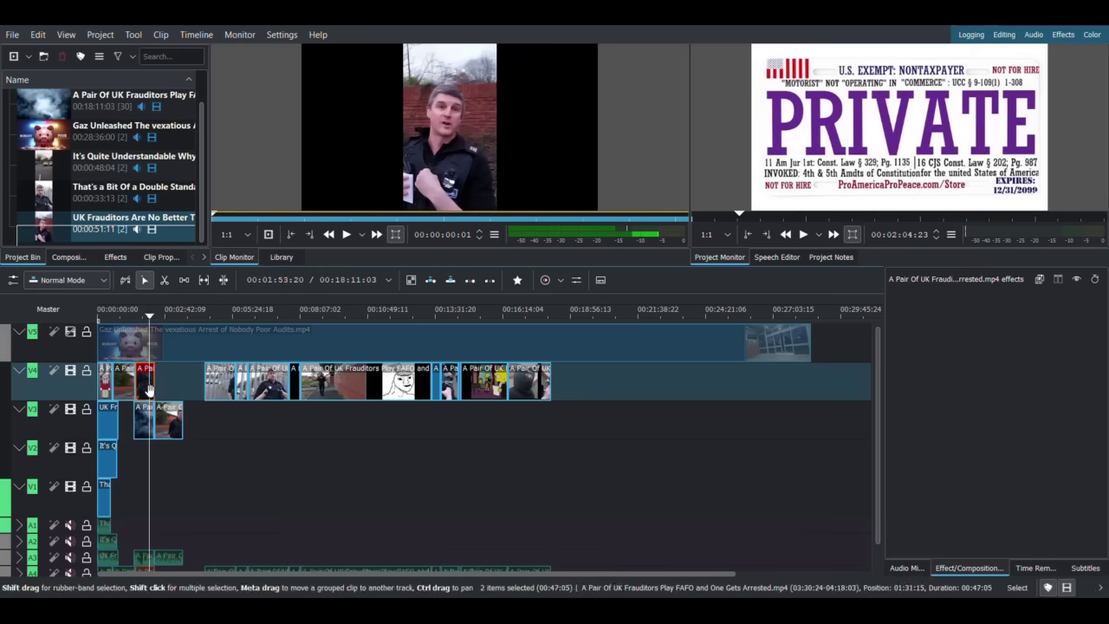
pyautogui.moveTo(152, 395); pyautogui.dragTo(200, 434)
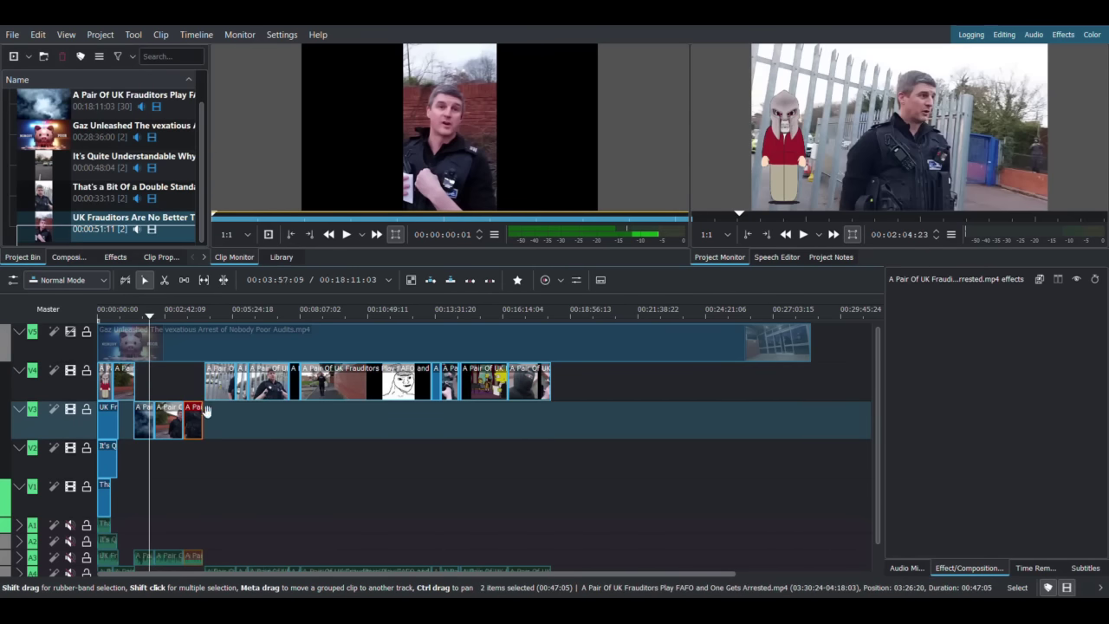
# Butt the sixth segment against the kept segments on V4, and move the short seventh segment to the end of the V3 row
pyautogui.click(211, 316)
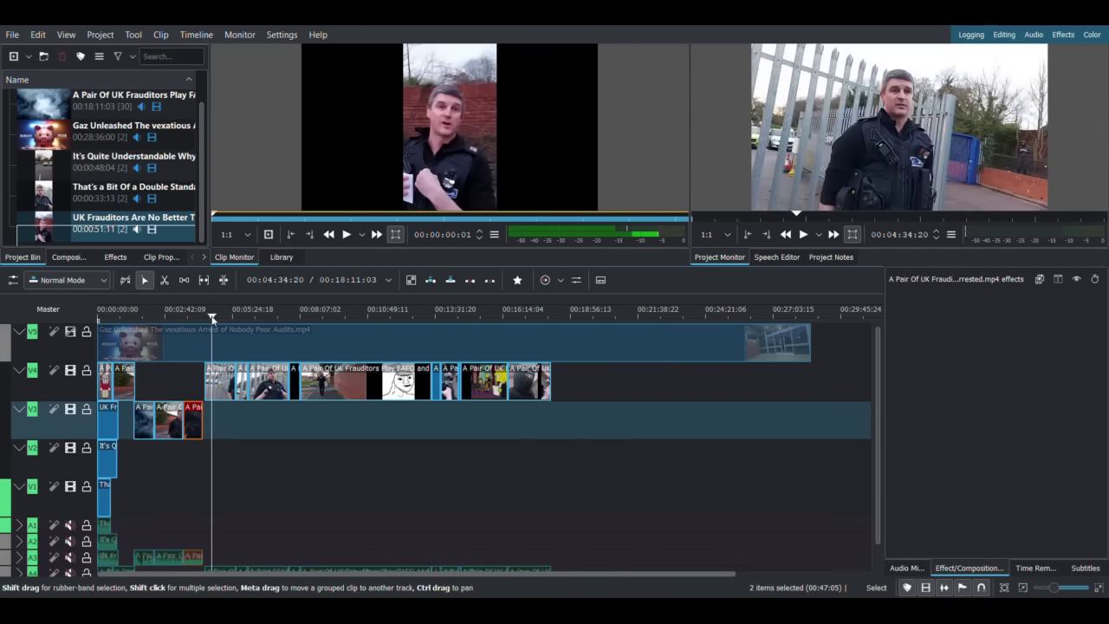
pyautogui.moveTo(225, 390); pyautogui.dragTo(156, 389)
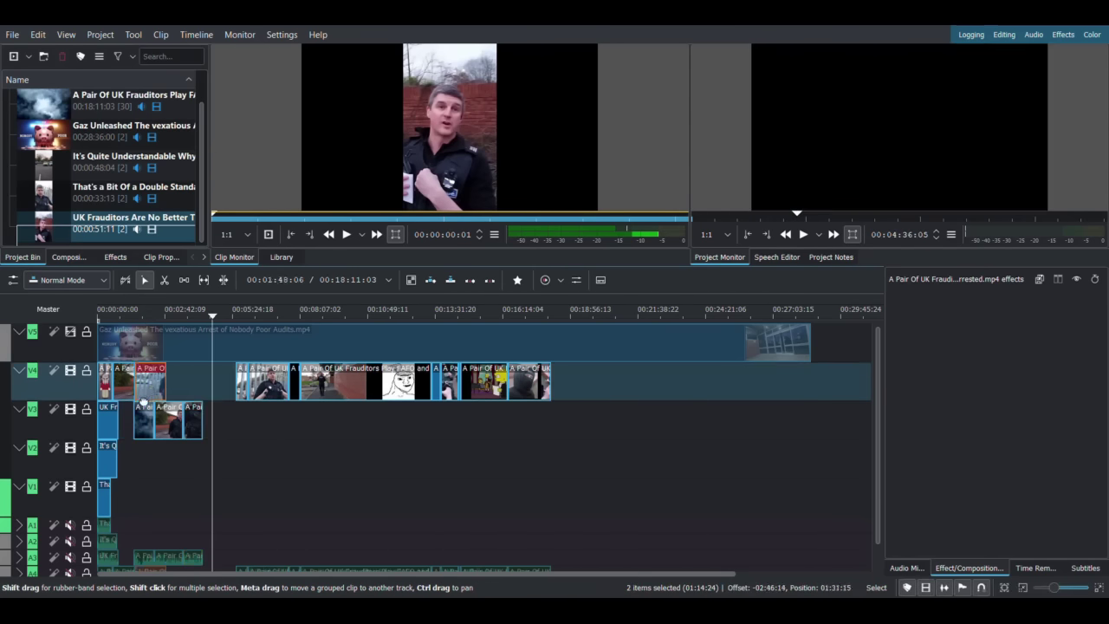
pyautogui.moveTo(243, 312); pyautogui.dragTo(236, 312)
pyautogui.moveTo(247, 390); pyautogui.dragTo(210, 439)
# Place the eighth segment directly after the kept segments on V4 and preview its content
pyautogui.click(272, 383)
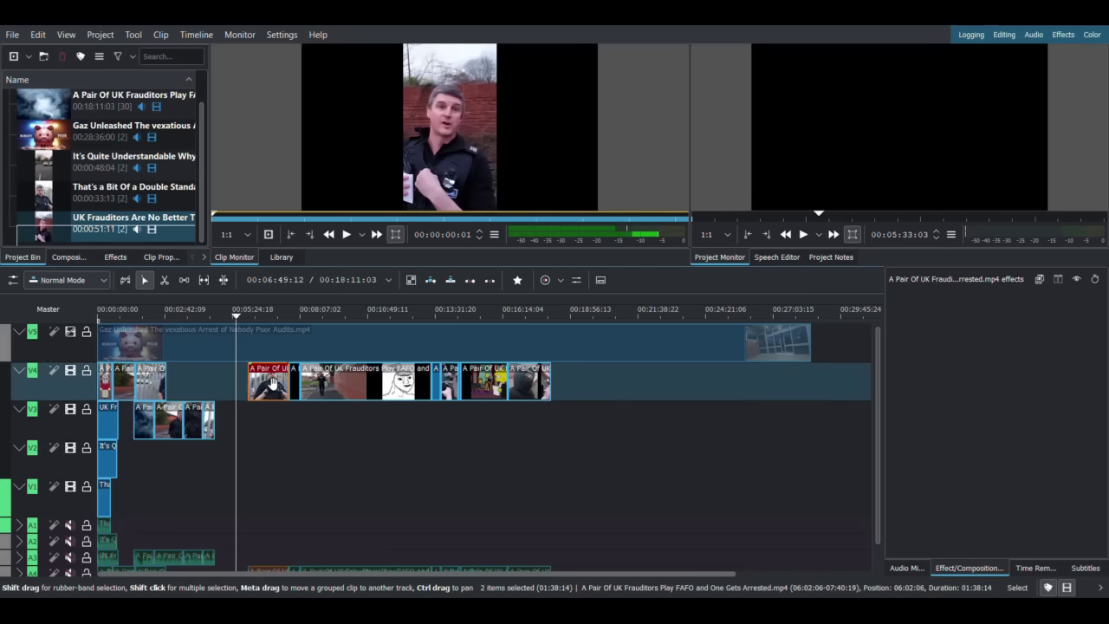
pyautogui.moveTo(272, 383); pyautogui.dragTo(190, 384)
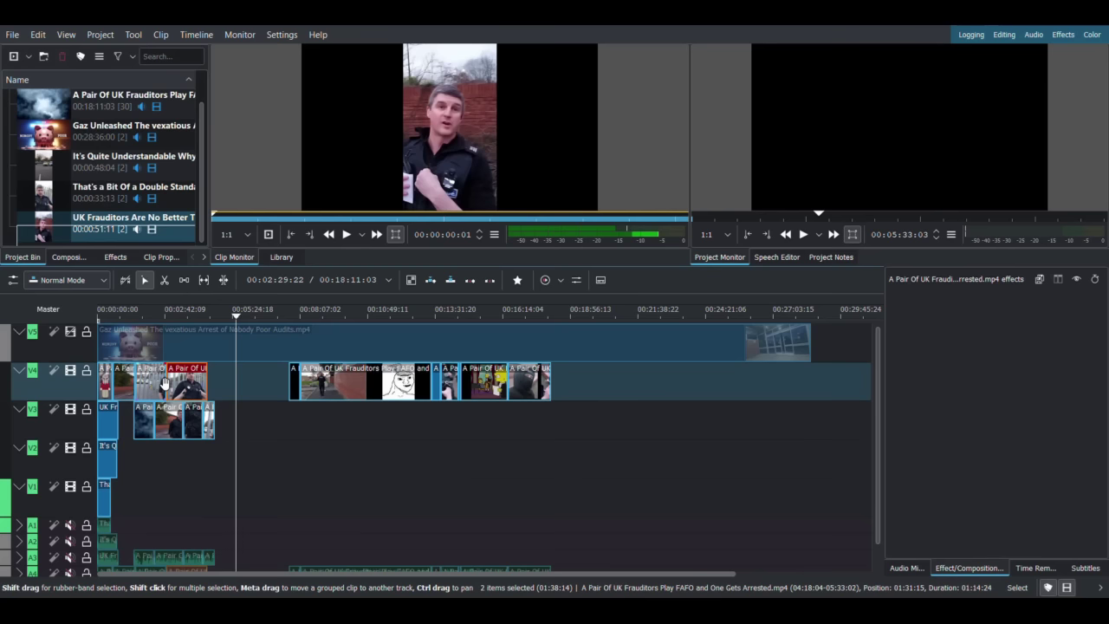
pyautogui.click(176, 312)
pyautogui.moveTo(180, 318); pyautogui.dragTo(187, 317)
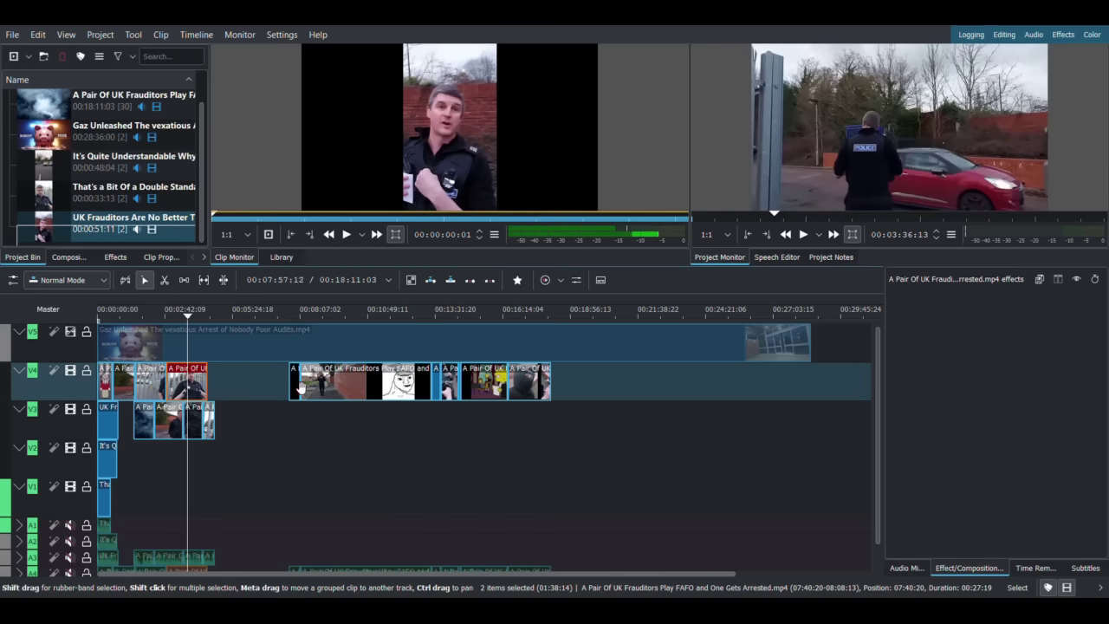
# Preview the short ninth segment with the meme footage and move it to the end of the V3 row
pyautogui.moveTo(298, 386); pyautogui.dragTo(215, 387)
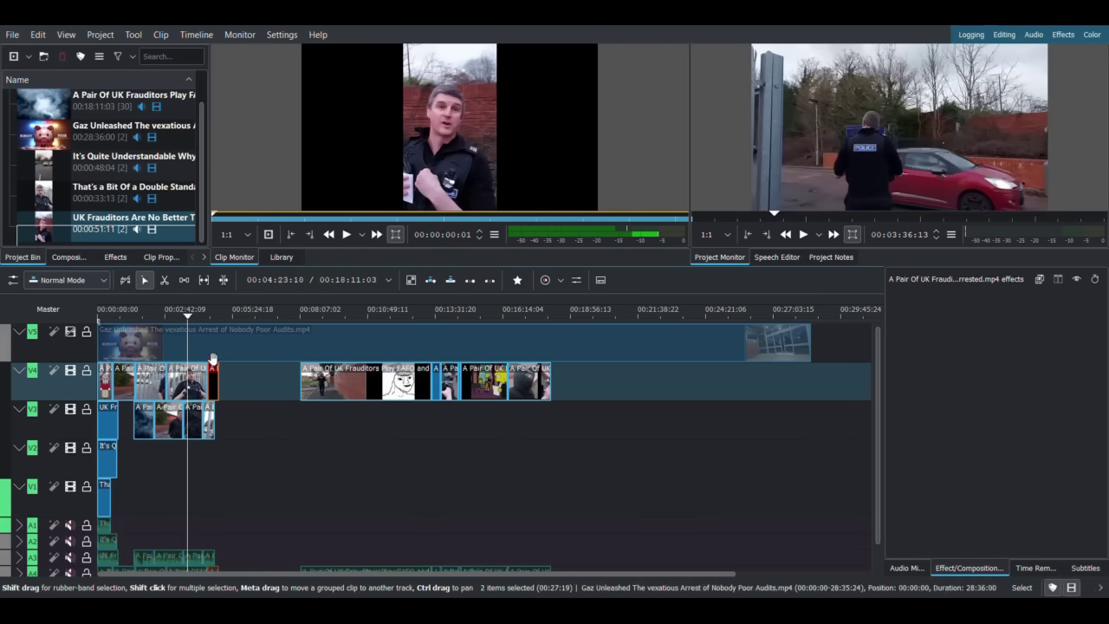
pyautogui.click(213, 314)
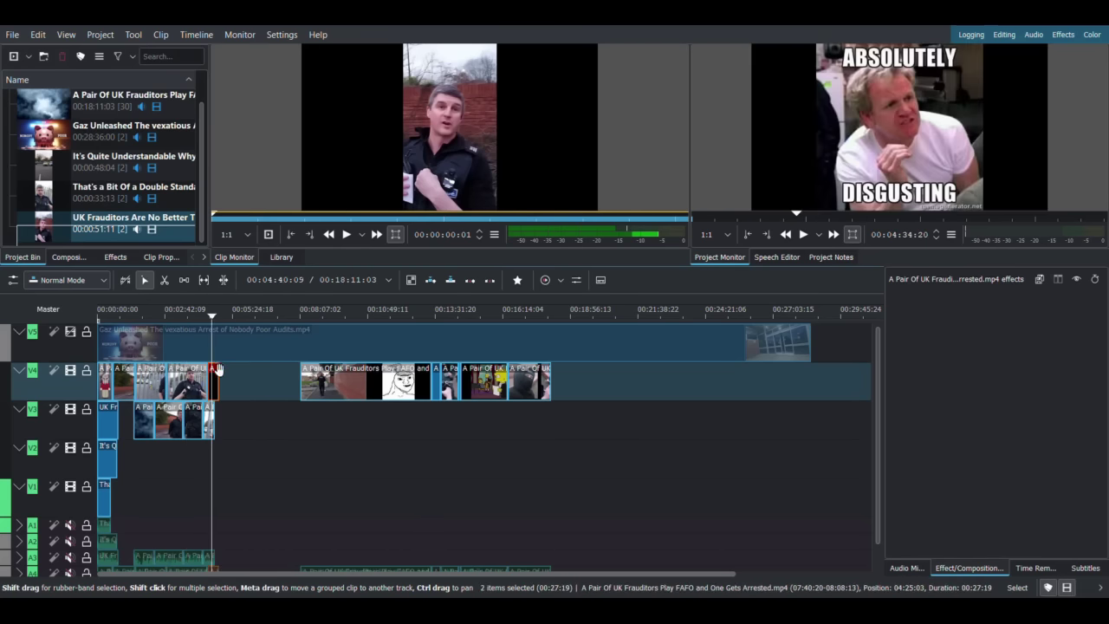
pyautogui.moveTo(219, 381); pyautogui.dragTo(220, 421)
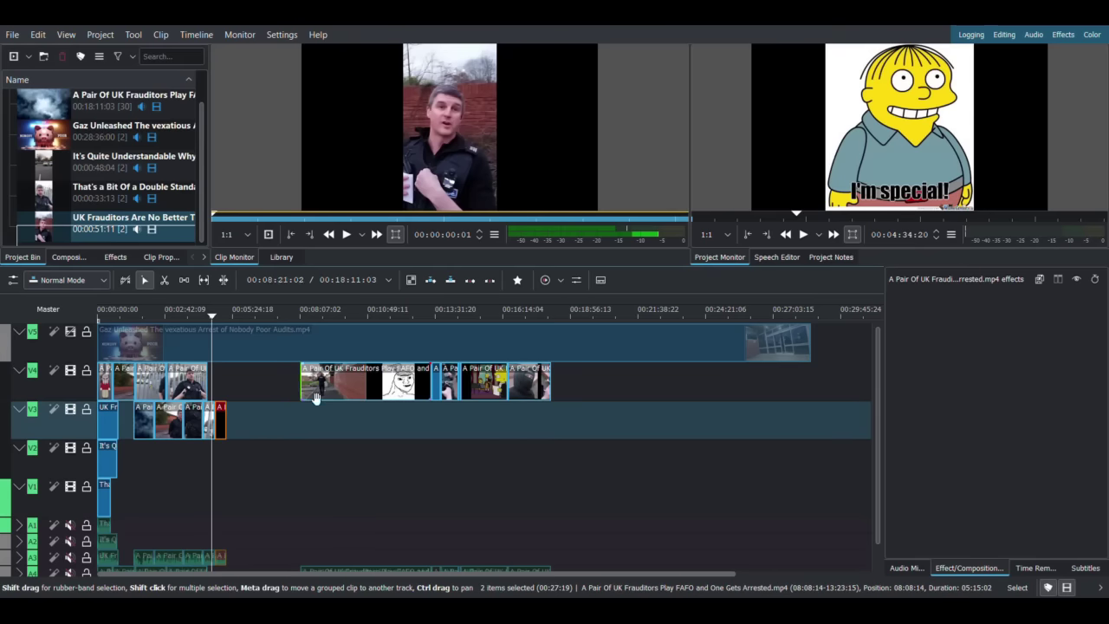
# Close the V4 gap with the long five-minute segment, and move the 22-second segment after it to the end of the V3 row
pyautogui.moveTo(329, 390); pyautogui.dragTo(221, 393)
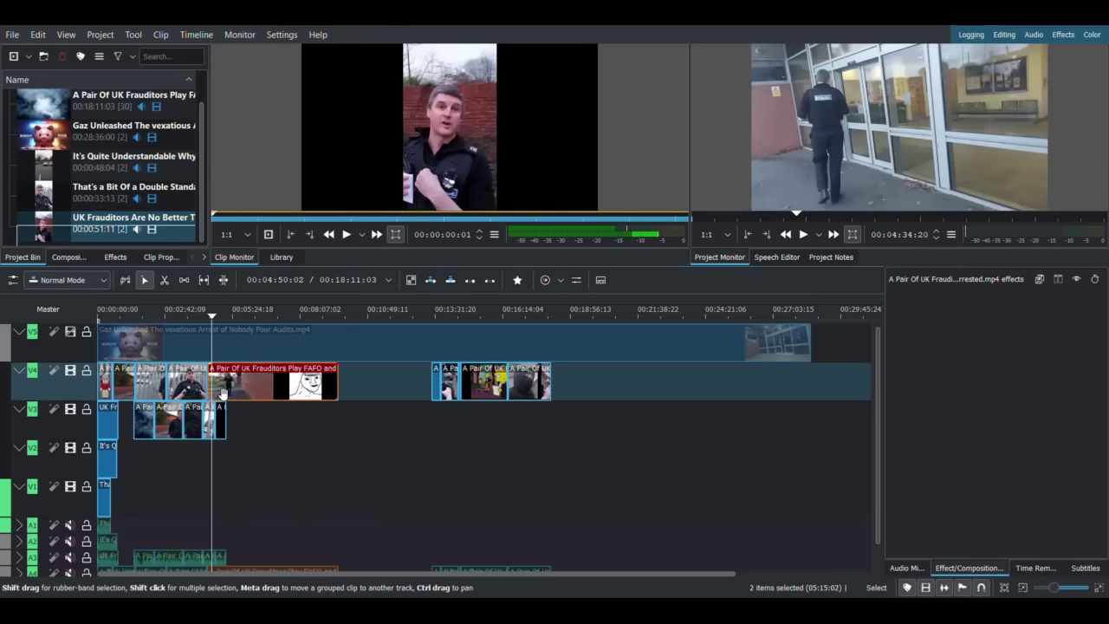
pyautogui.moveTo(213, 317); pyautogui.dragTo(340, 346)
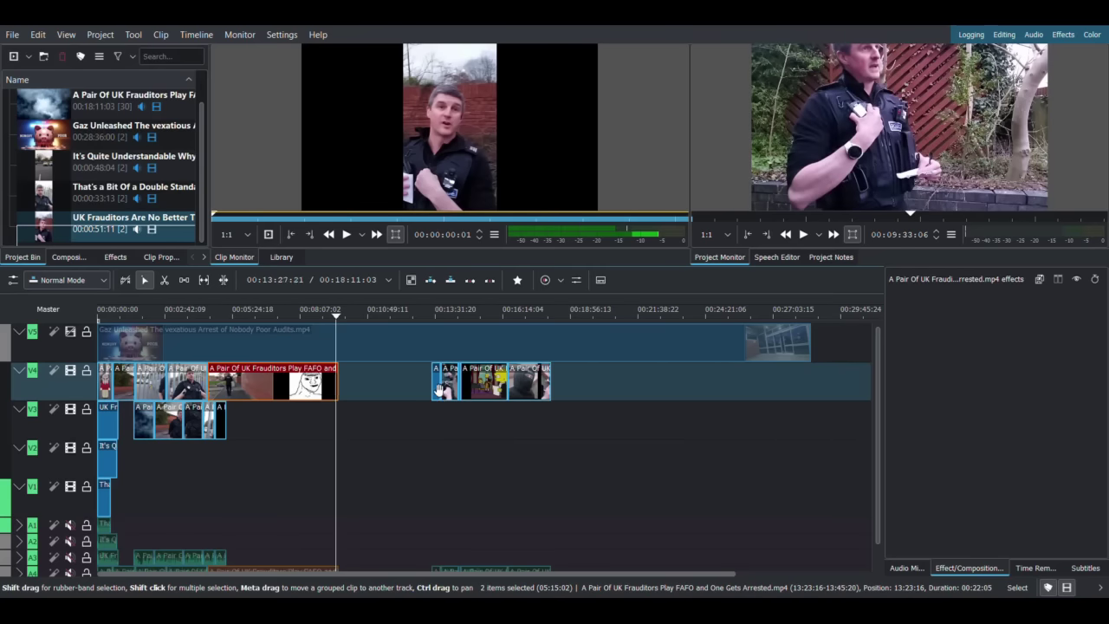
pyautogui.moveTo(444, 390); pyautogui.dragTo(363, 388)
pyautogui.click(356, 312)
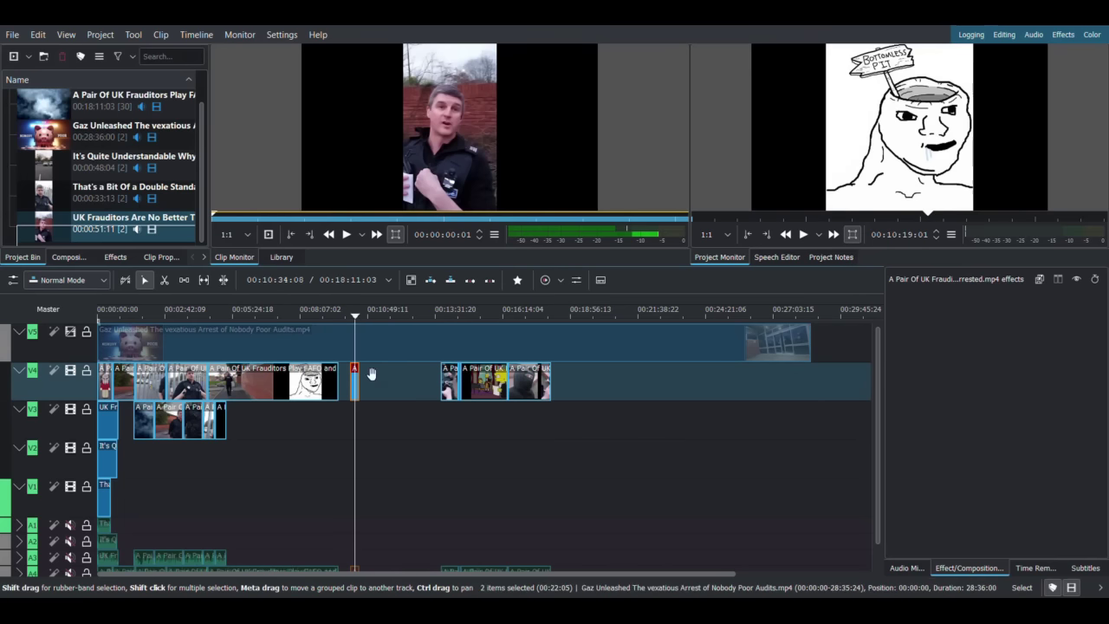
pyautogui.moveTo(360, 388); pyautogui.dragTo(237, 439)
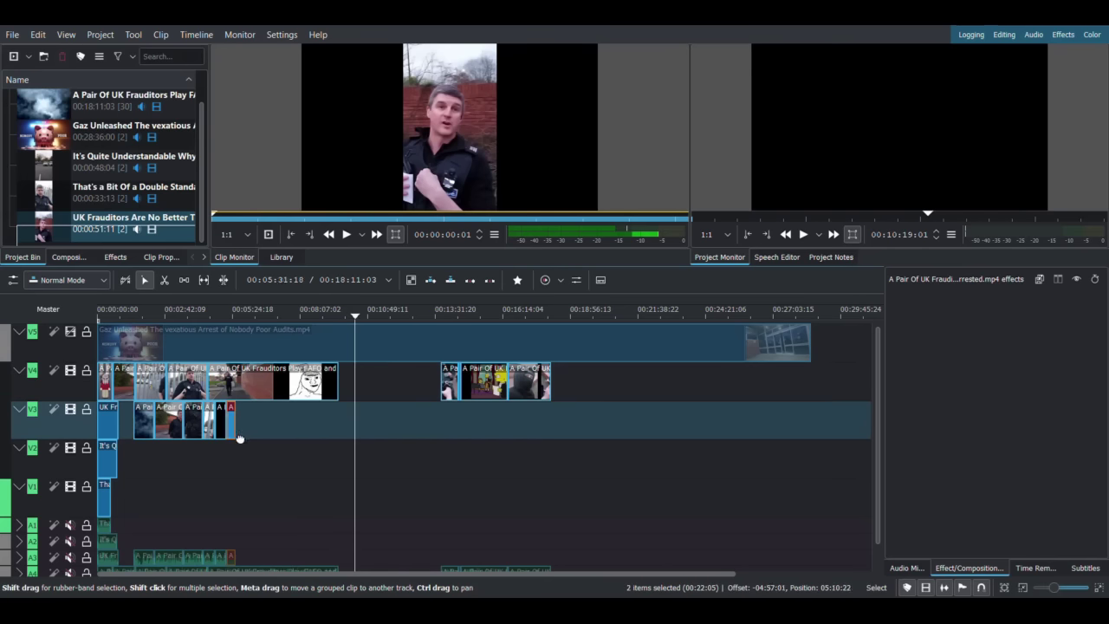
# Preview the 43-second police segment and place it directly after the long segment on V4
pyautogui.click(446, 311)
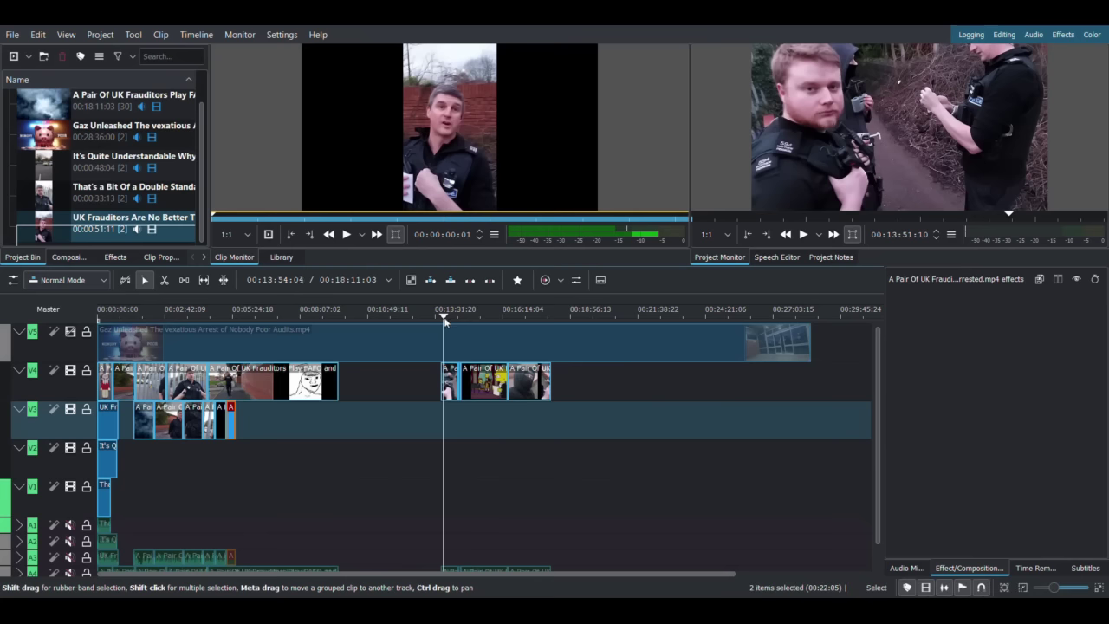
pyautogui.click(450, 317)
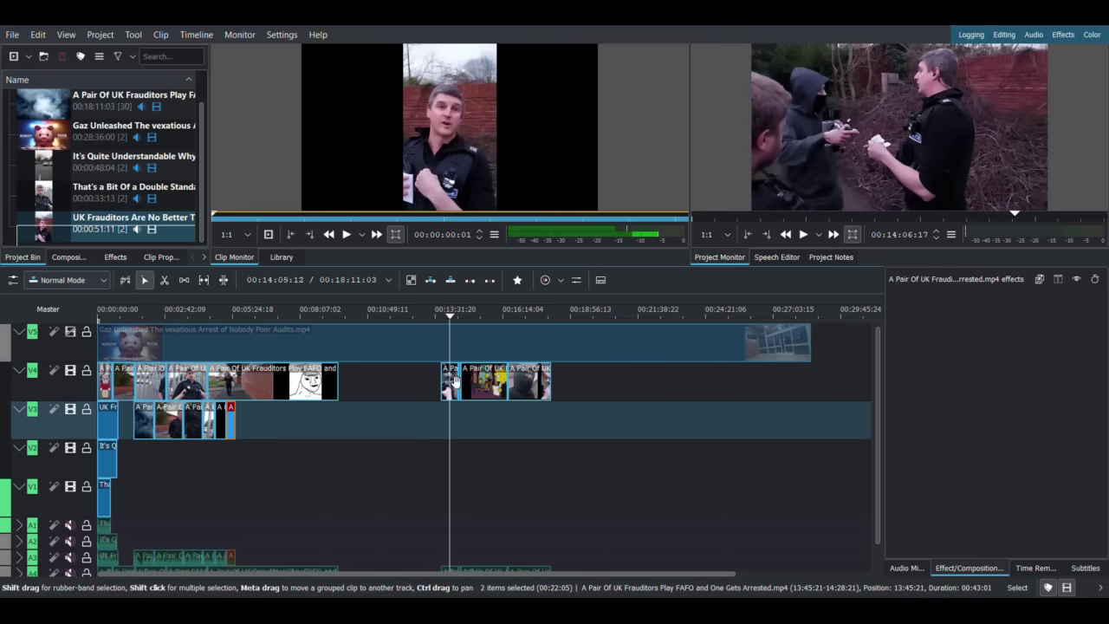
pyautogui.moveTo(455, 382); pyautogui.dragTo(351, 383)
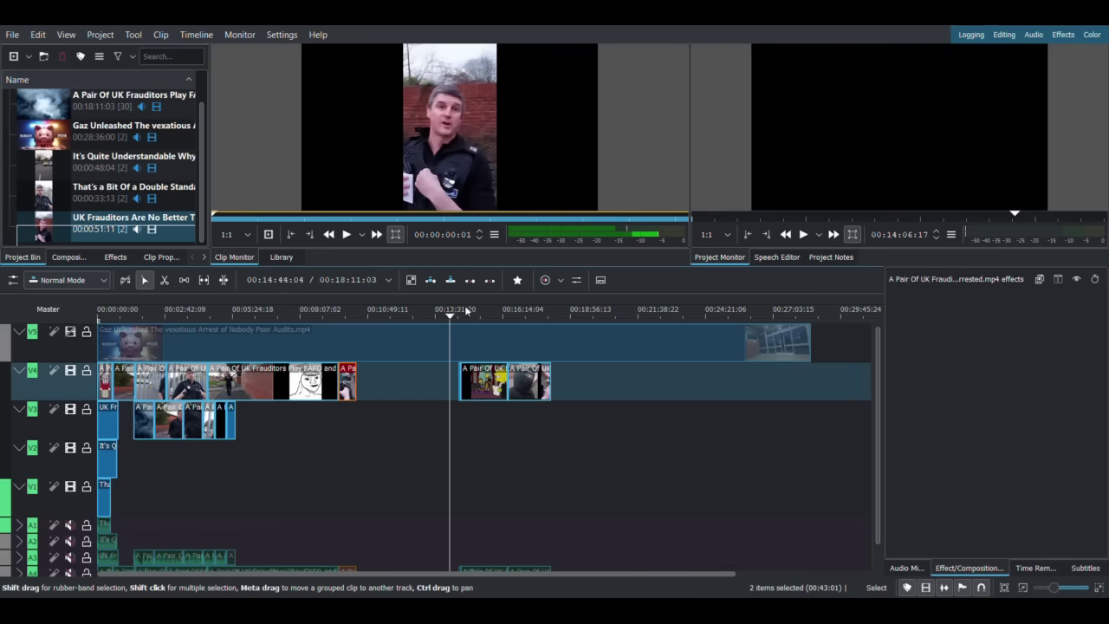
# Move the four-second cartoon segment to the end of the V3 row, and close the V4 gap with the segment that follows it
pyautogui.moveTo(462, 314); pyautogui.dragTo(457, 317)
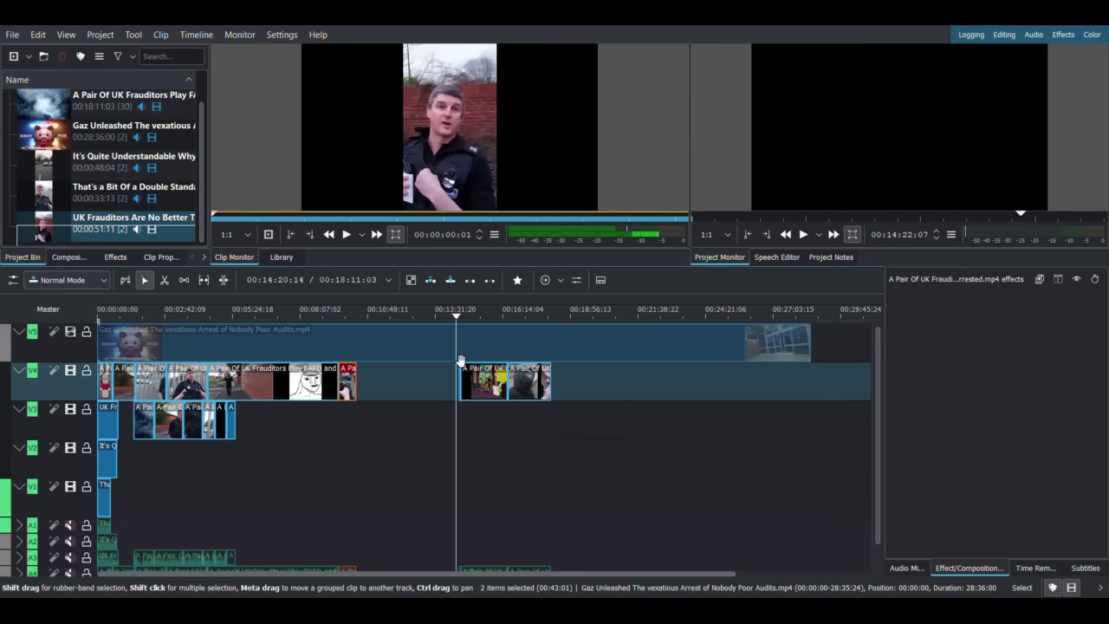
pyautogui.click(460, 318)
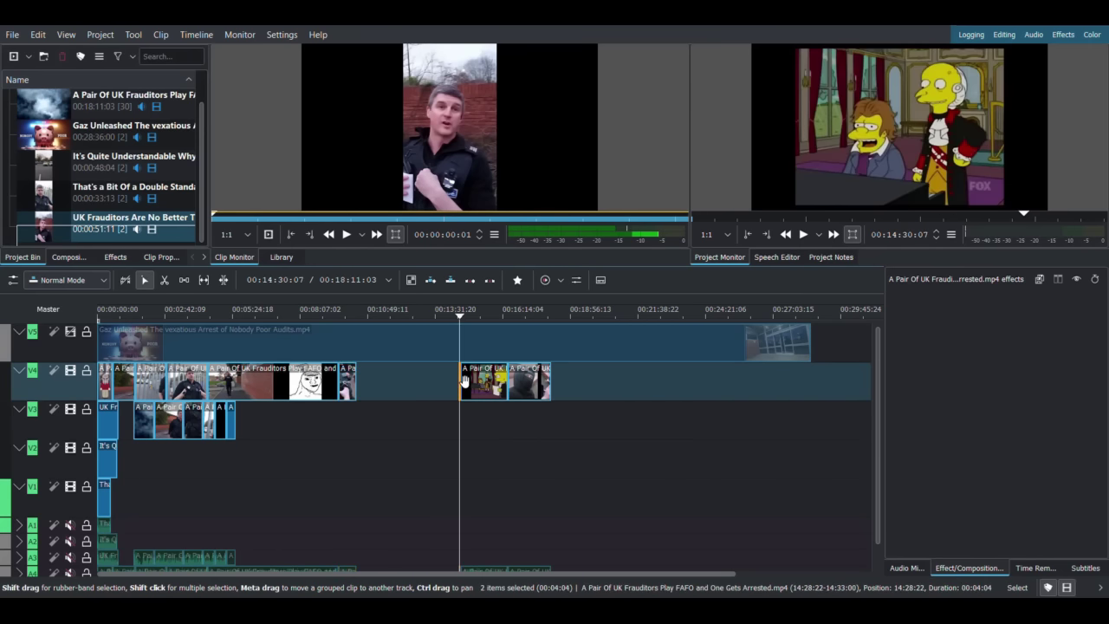
pyautogui.click(437, 418)
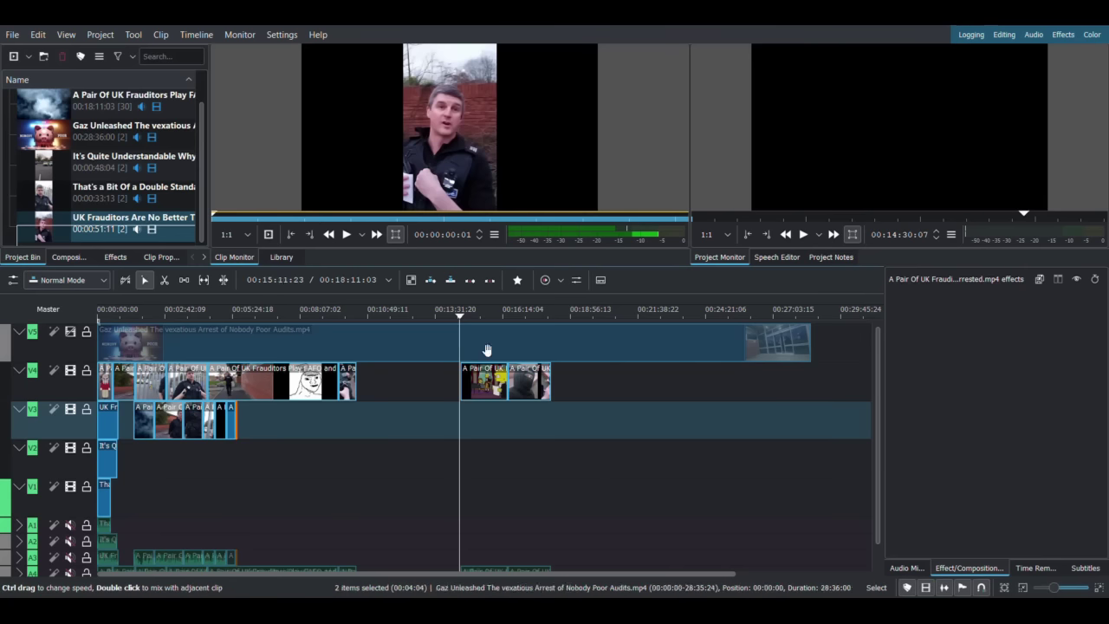
pyautogui.click(470, 315)
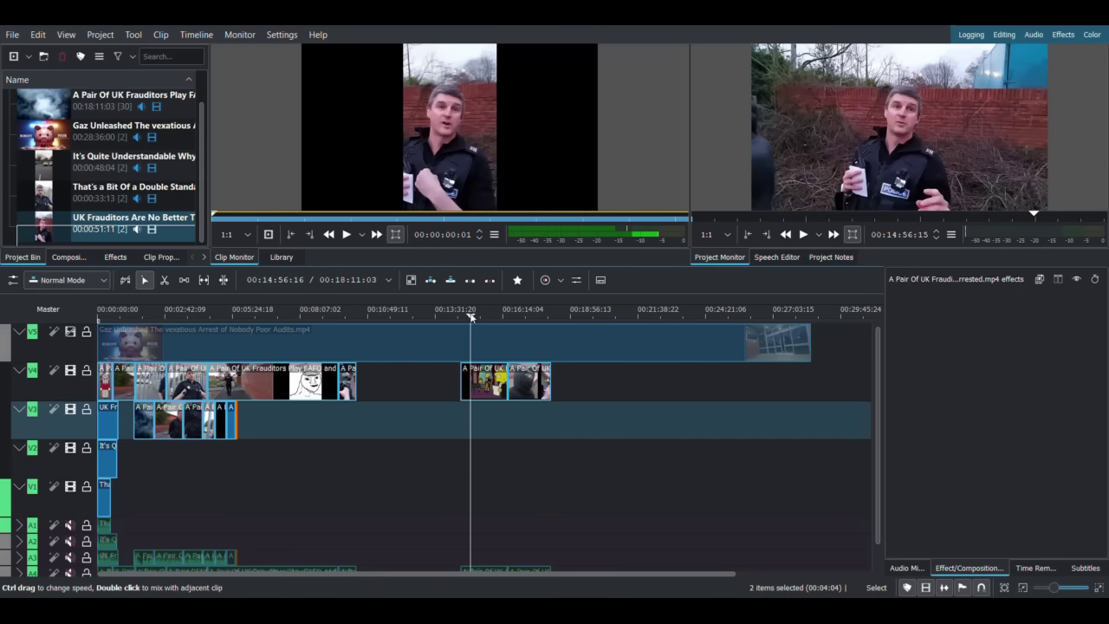
pyautogui.moveTo(483, 388); pyautogui.dragTo(370, 401)
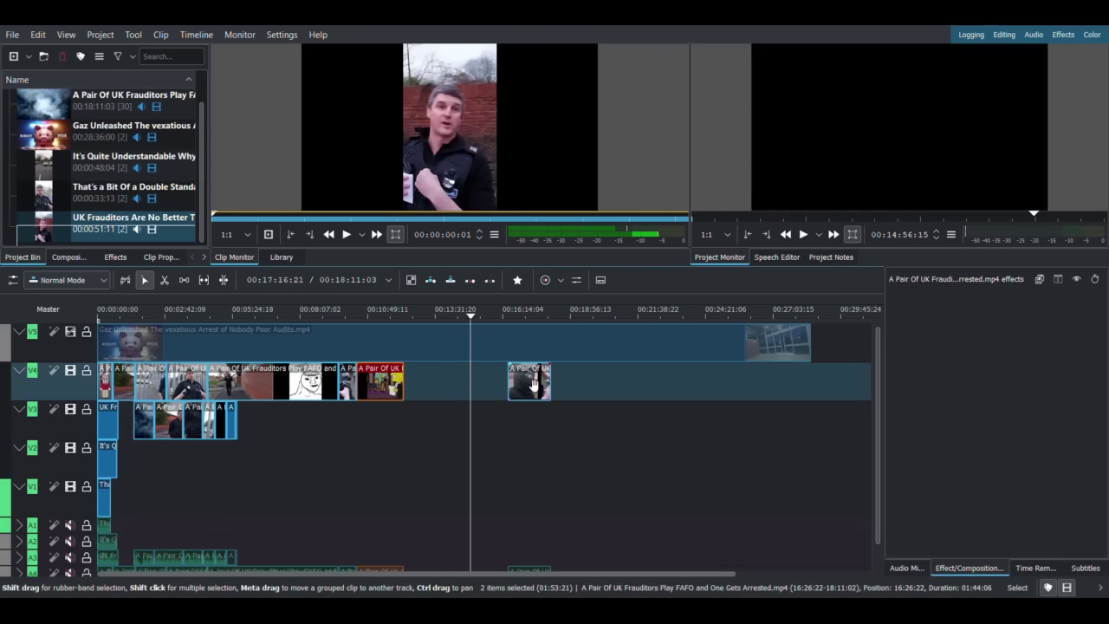
# Move the final segment to the end of the V3 row, and shift that whole row of segments to start at about 00:15:30
pyautogui.moveTo(526, 383); pyautogui.dragTo(234, 427)
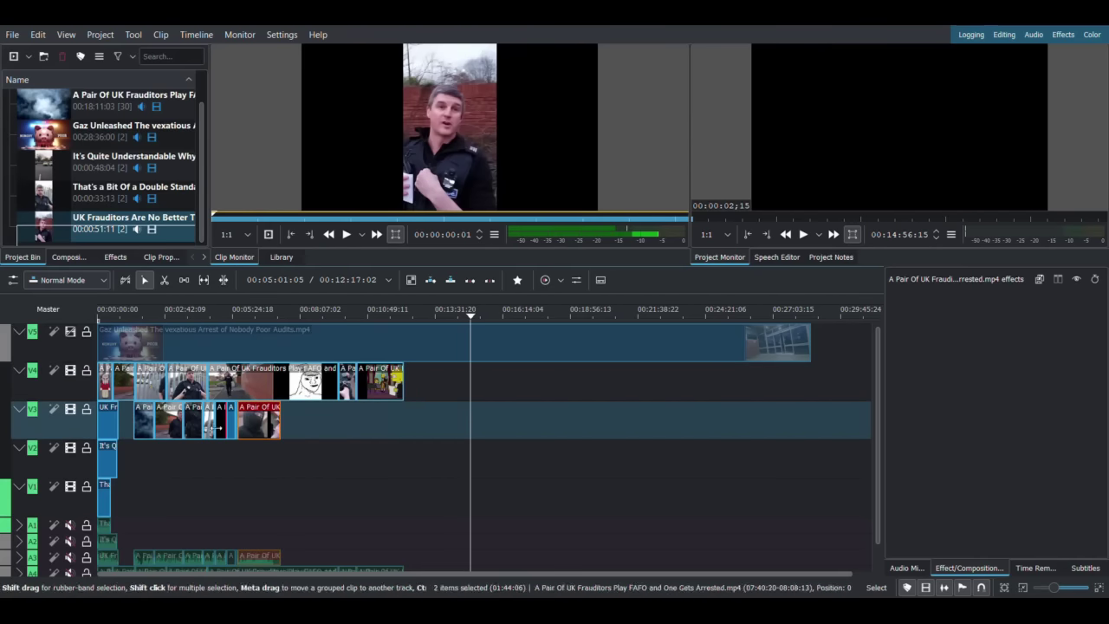
pyautogui.moveTo(125, 427); pyautogui.dragTo(265, 442)
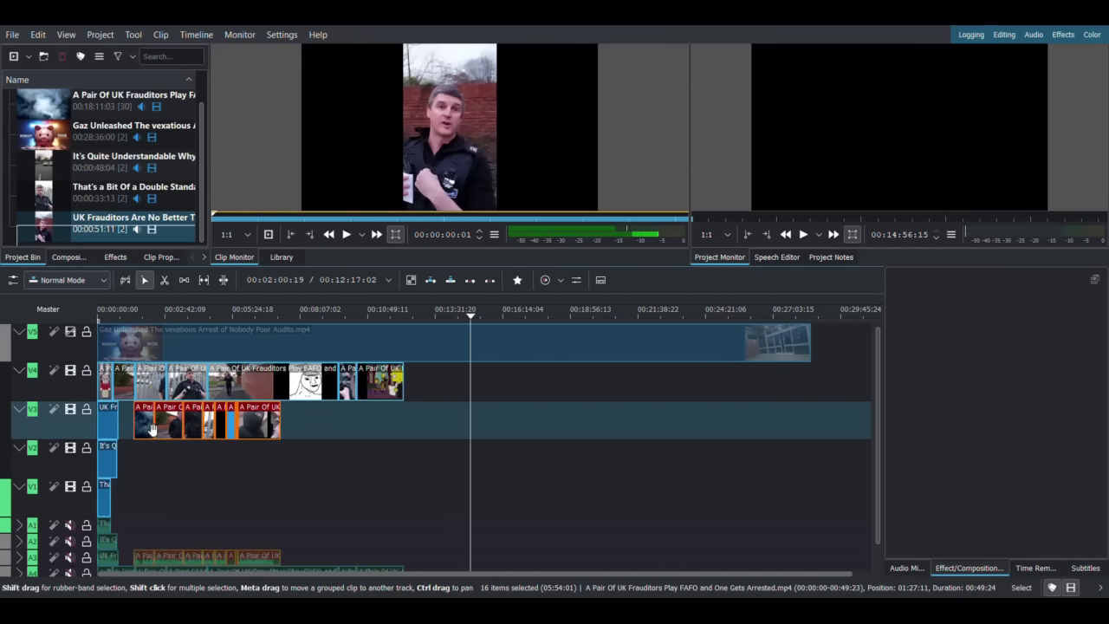
pyautogui.moveTo(147, 429); pyautogui.dragTo(499, 451)
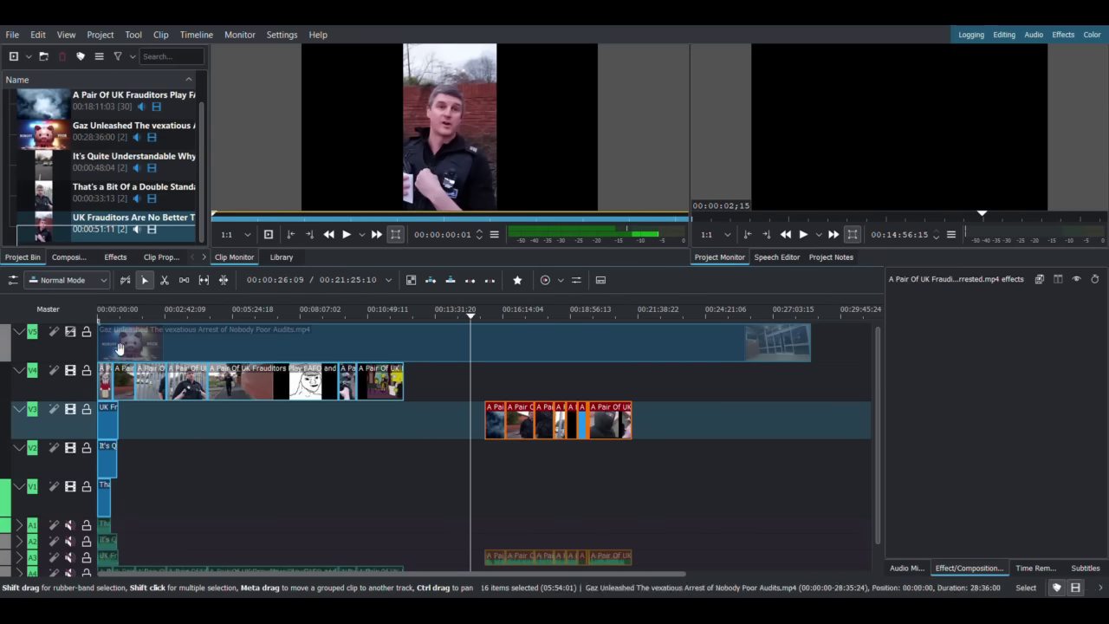
# Shift the row of selected V3 segments earlier to start at about 00:14:05, and hide V4 to preview the short clip at the start of V3
pyautogui.moveTo(624, 421); pyautogui.dragTo(589, 421)
pyautogui.click(71, 370)
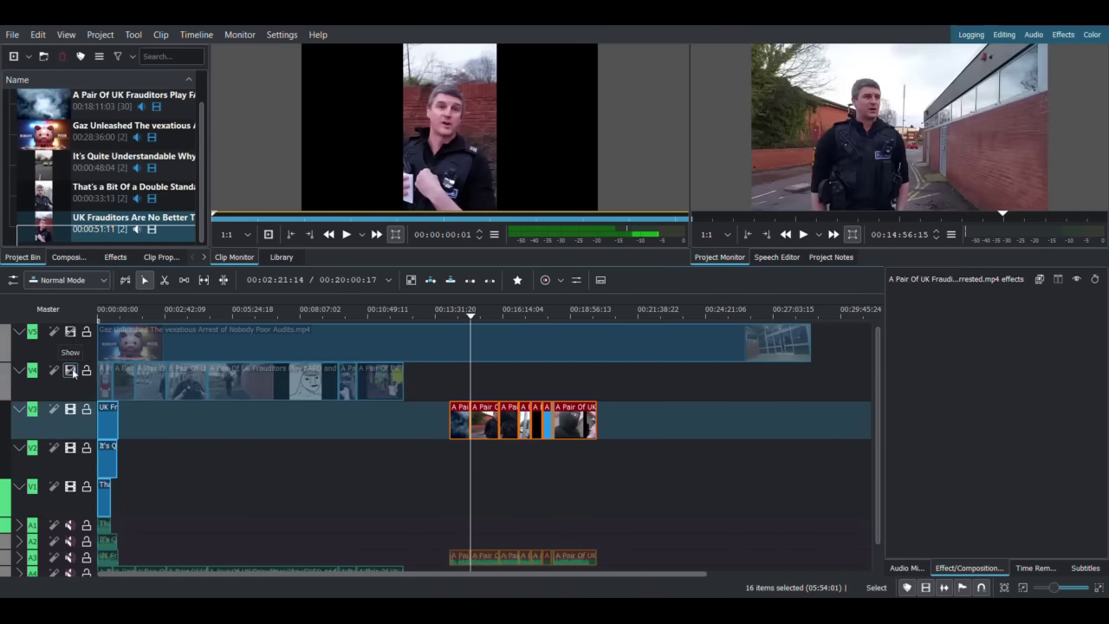
pyautogui.click(104, 316)
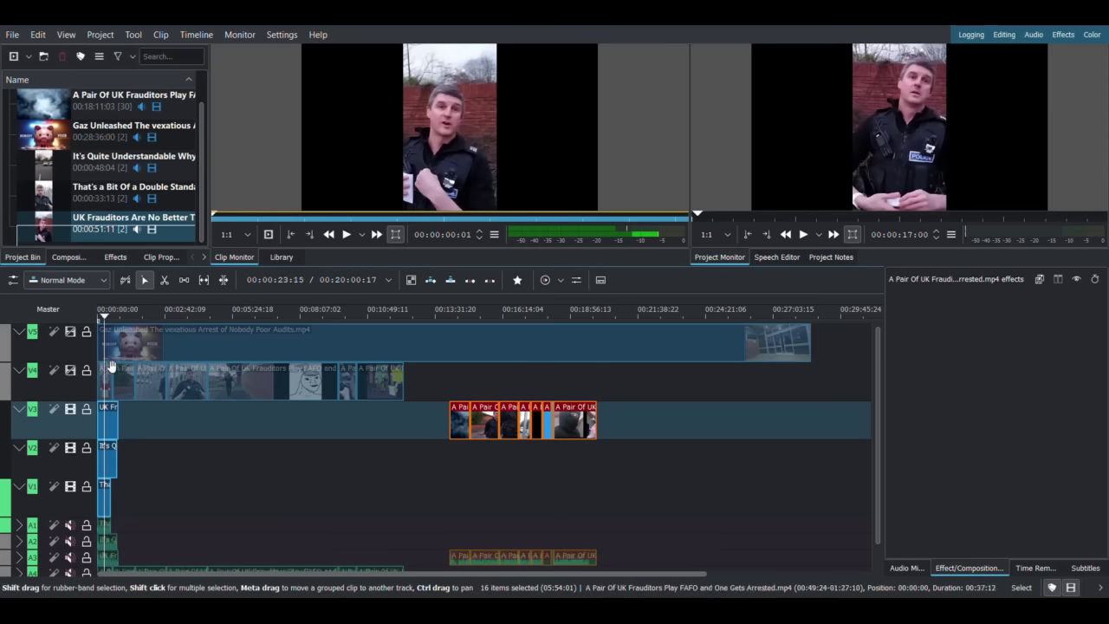
pyautogui.moveTo(105, 317); pyautogui.dragTo(109, 318)
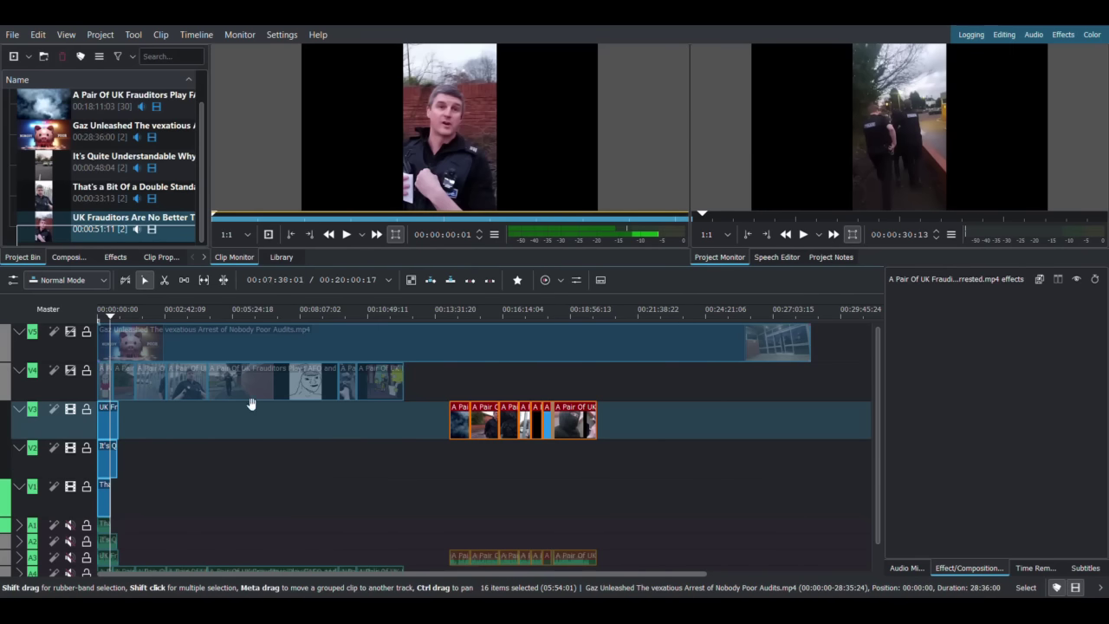
# Hide track V3 and preview the short clip at the start of V2, scrubbing around its 20-second mark
pyautogui.click(70, 409)
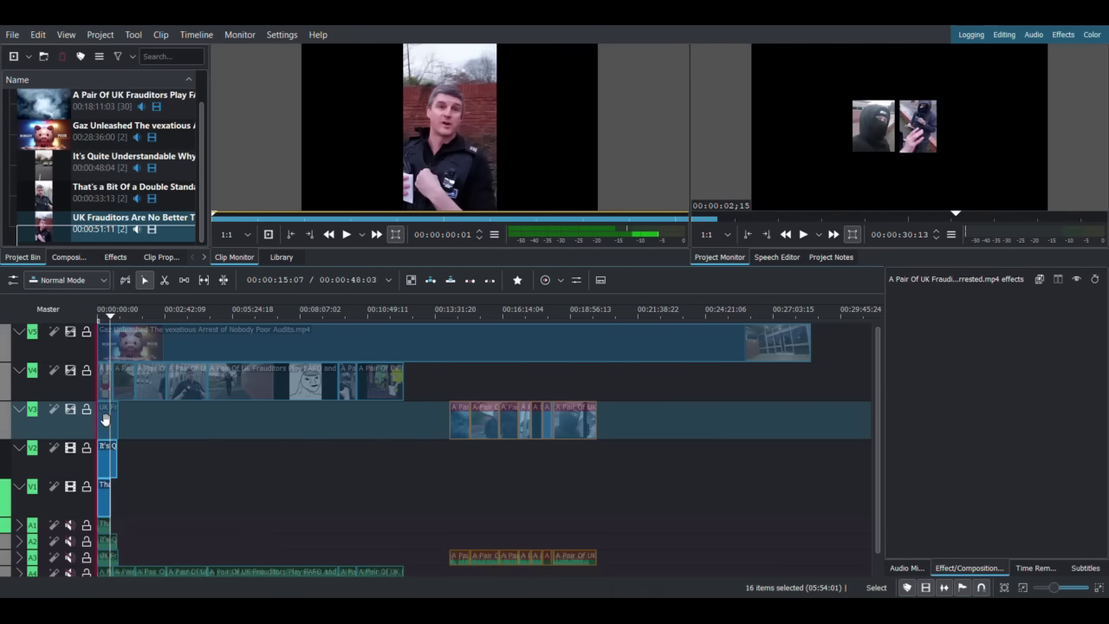
pyautogui.moveTo(106, 318); pyautogui.dragTo(106, 319)
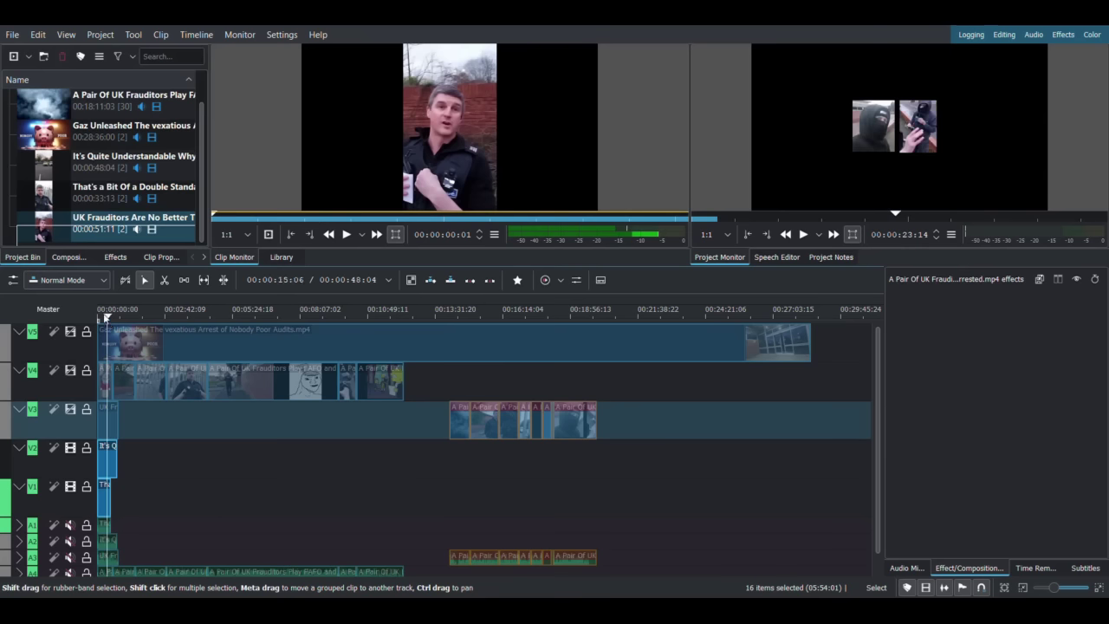
pyautogui.moveTo(106, 318); pyautogui.dragTo(102, 321)
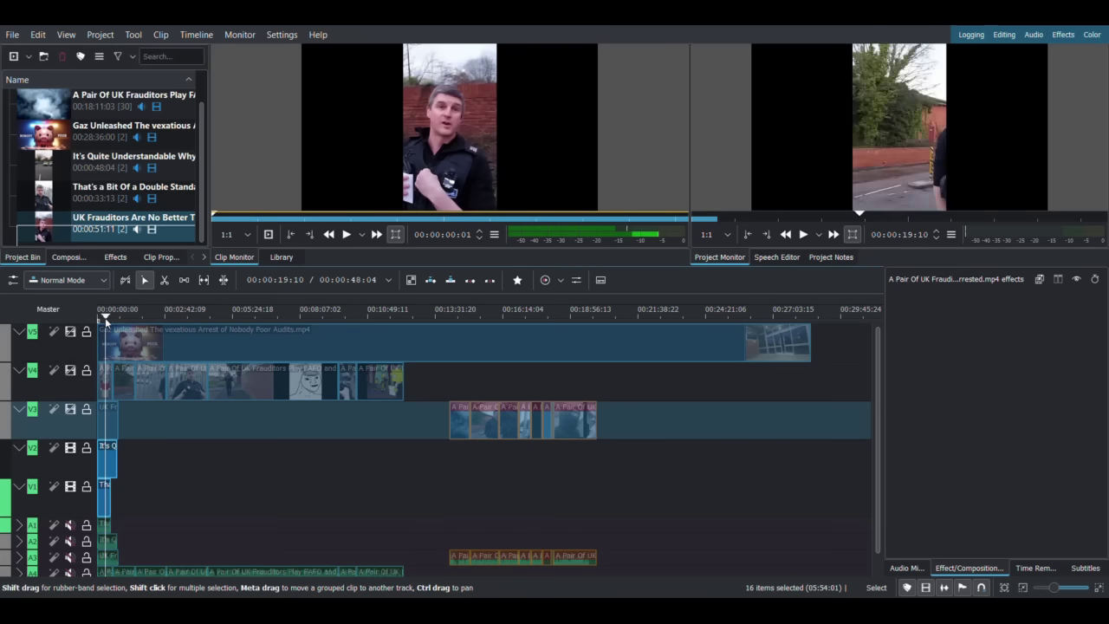
pyautogui.moveTo(105, 317); pyautogui.dragTo(105, 317)
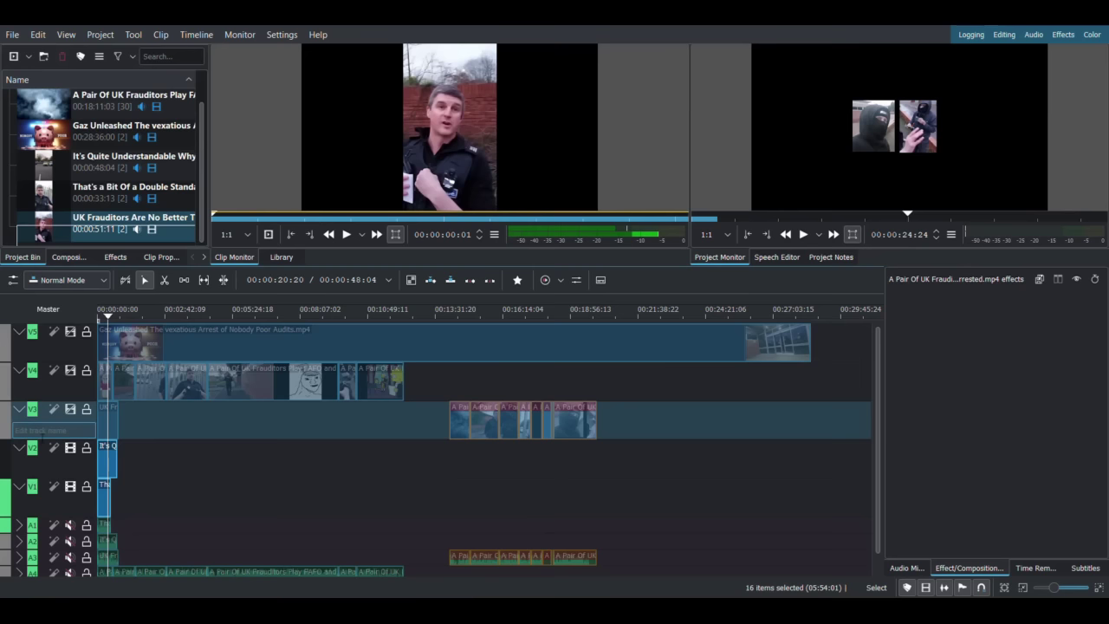
# Hide track V2 and preview the short clip at the start of V1 around its 11-second mark
pyautogui.click(70, 448)
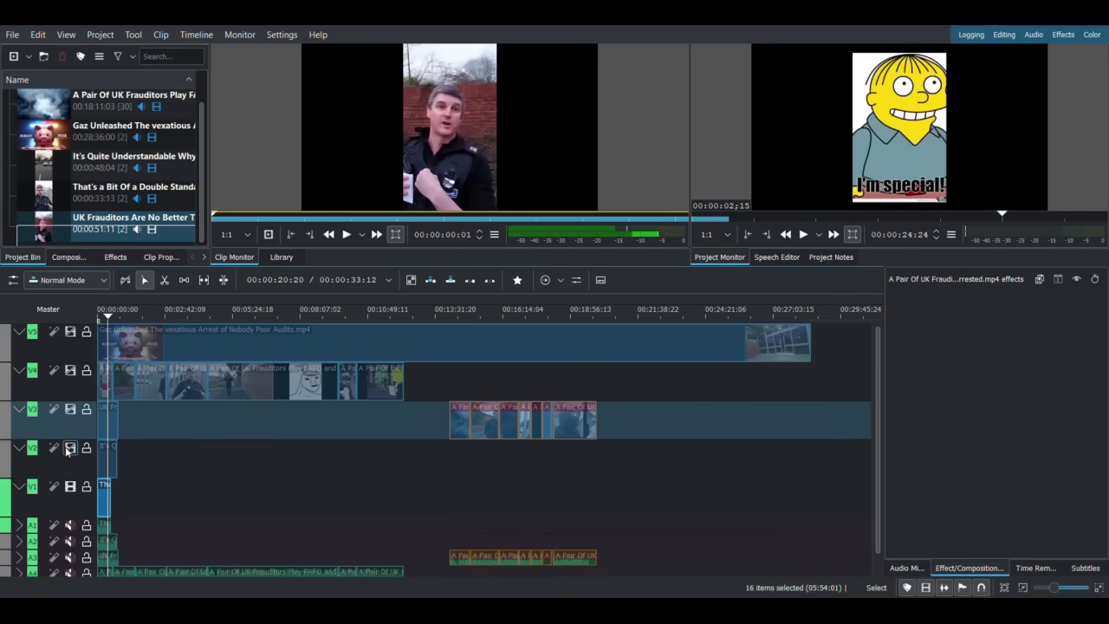
pyautogui.click(102, 318)
pyautogui.moveTo(102, 318); pyautogui.dragTo(101, 319)
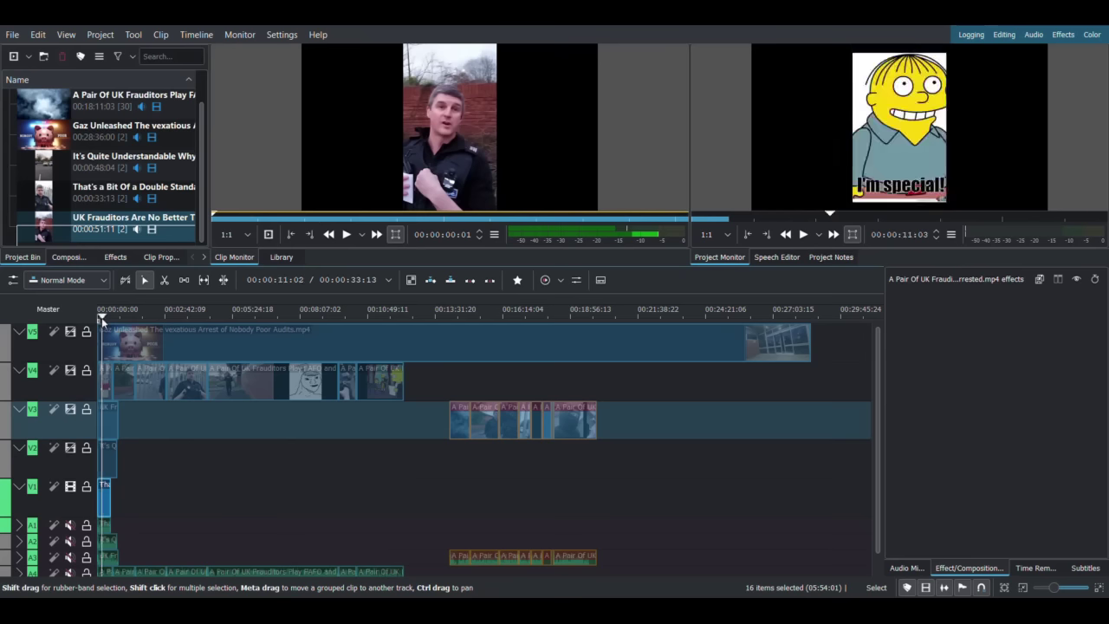